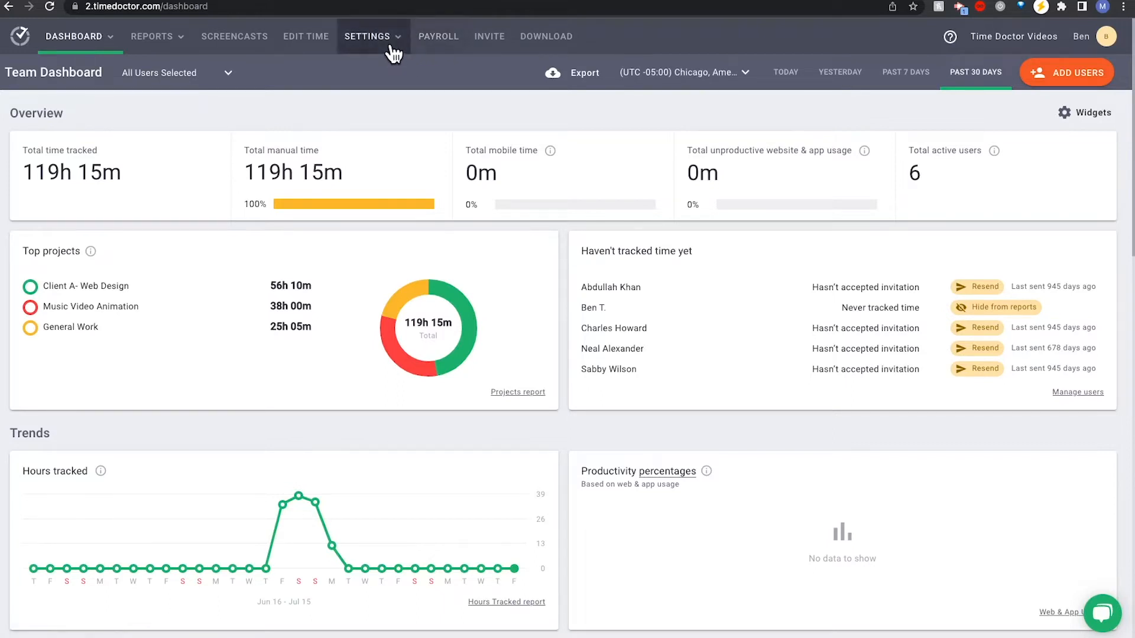
Grant payroll access to the second and fifth users in the company settings' payroll access list
{"action": "mouse_move", "coordinate": [390, 47]}
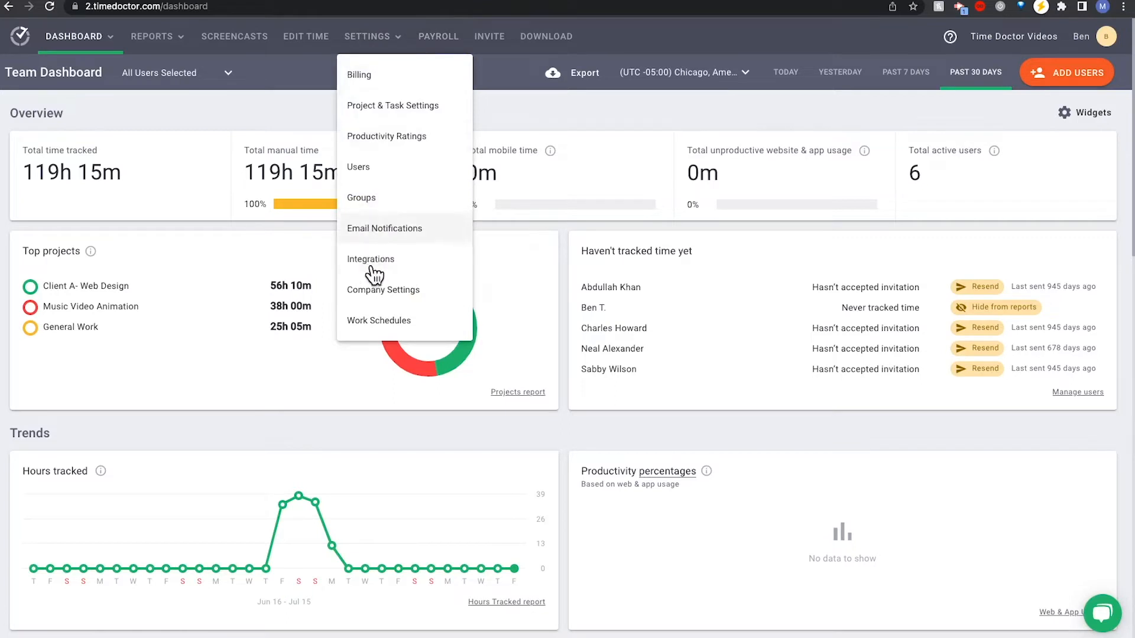
{"action": "left_click", "coordinate": [372, 296]}
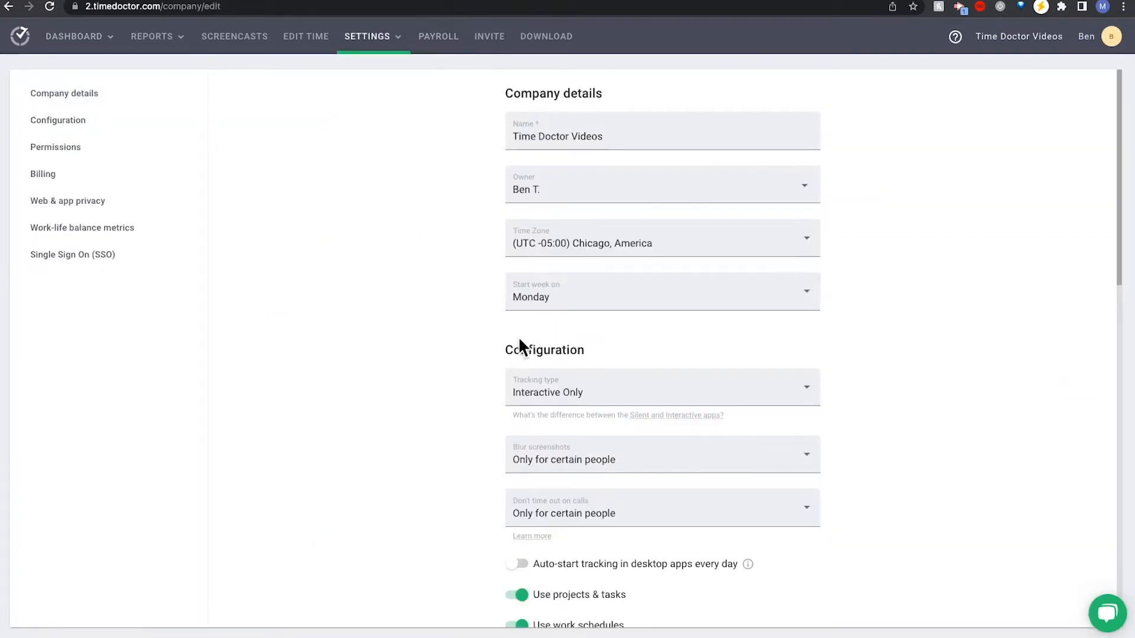
{"action": "scroll", "coordinate": [518, 350], "scroll_direction": "down", "scroll_amount": 4}
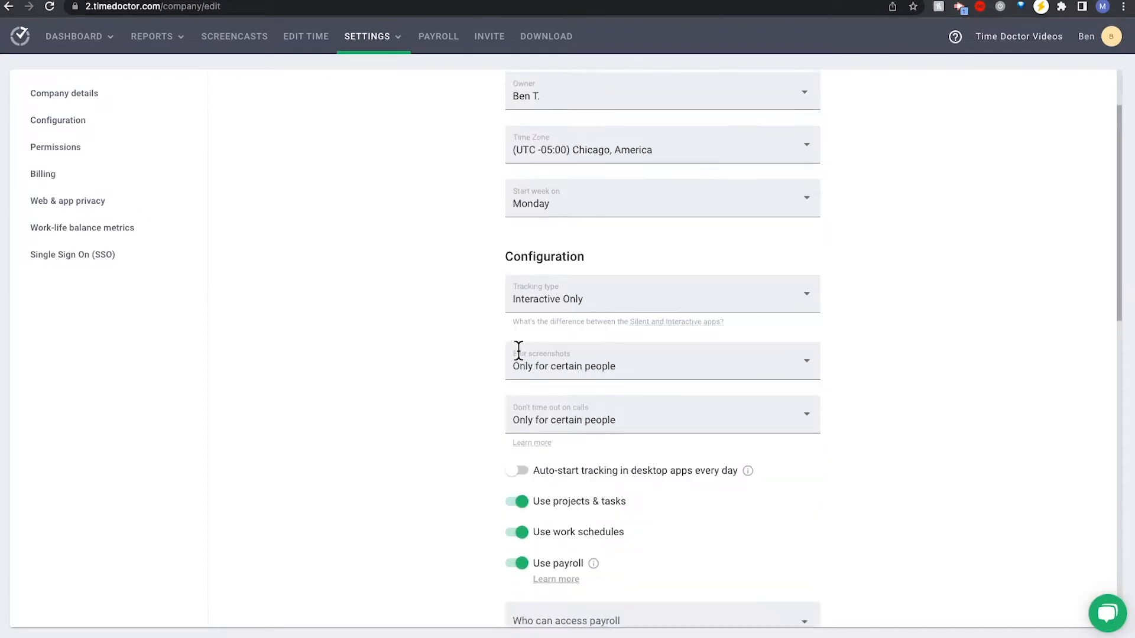
{"action": "scroll", "coordinate": [518, 354], "scroll_direction": "down", "scroll_amount": 2}
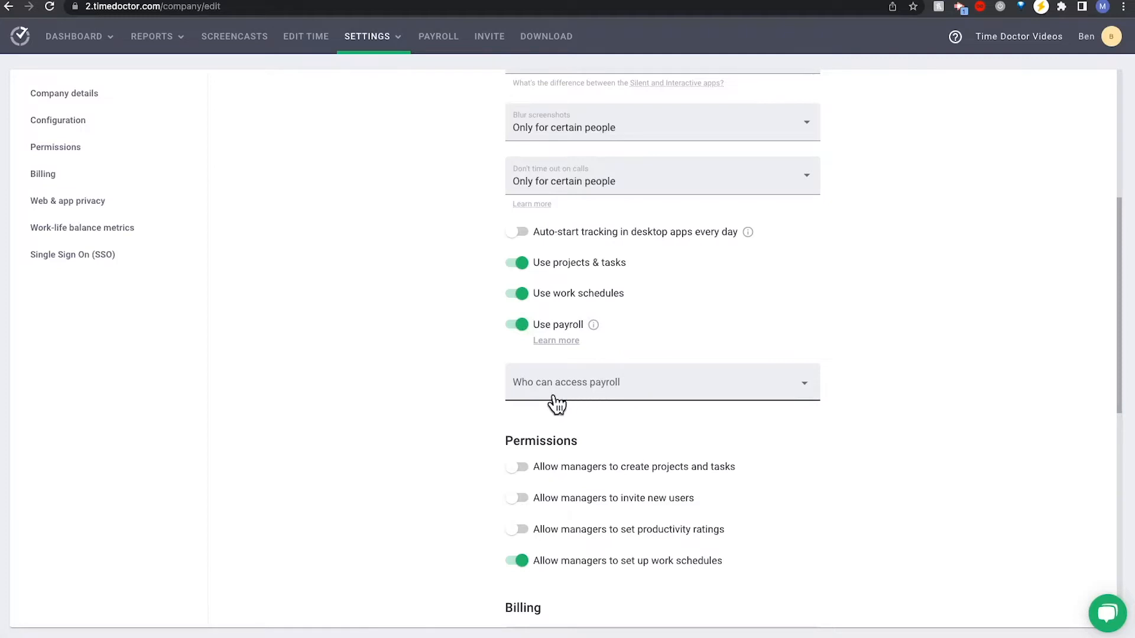
{"action": "left_click", "coordinate": [612, 385]}
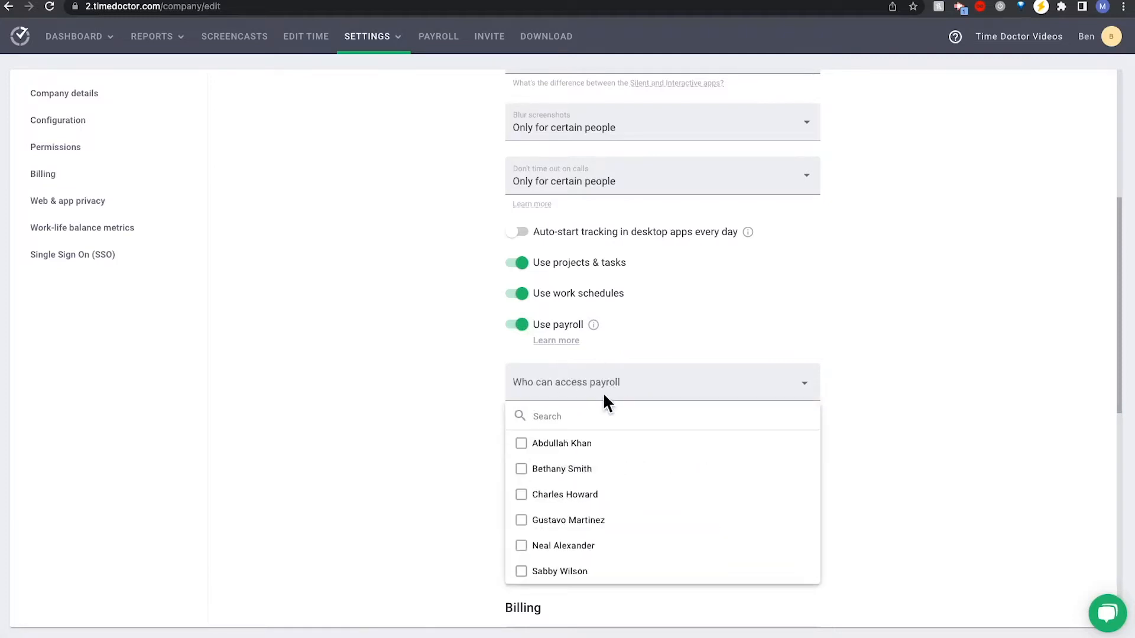
{"action": "left_click", "coordinate": [522, 470]}
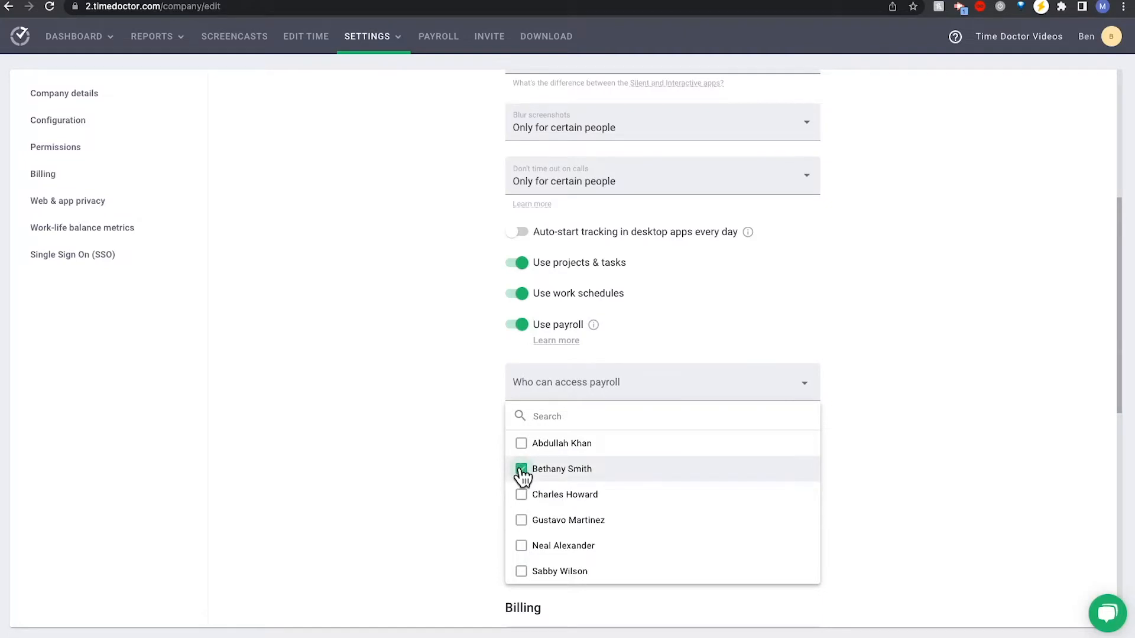
{"action": "left_click", "coordinate": [522, 546]}
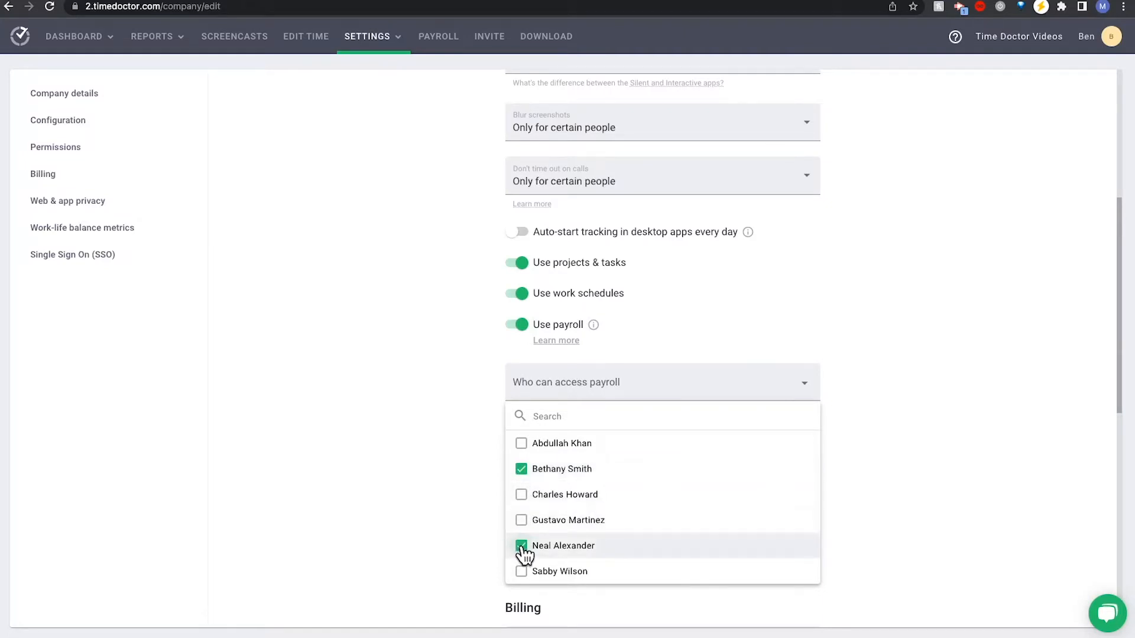
{"action": "left_click", "coordinate": [470, 399]}
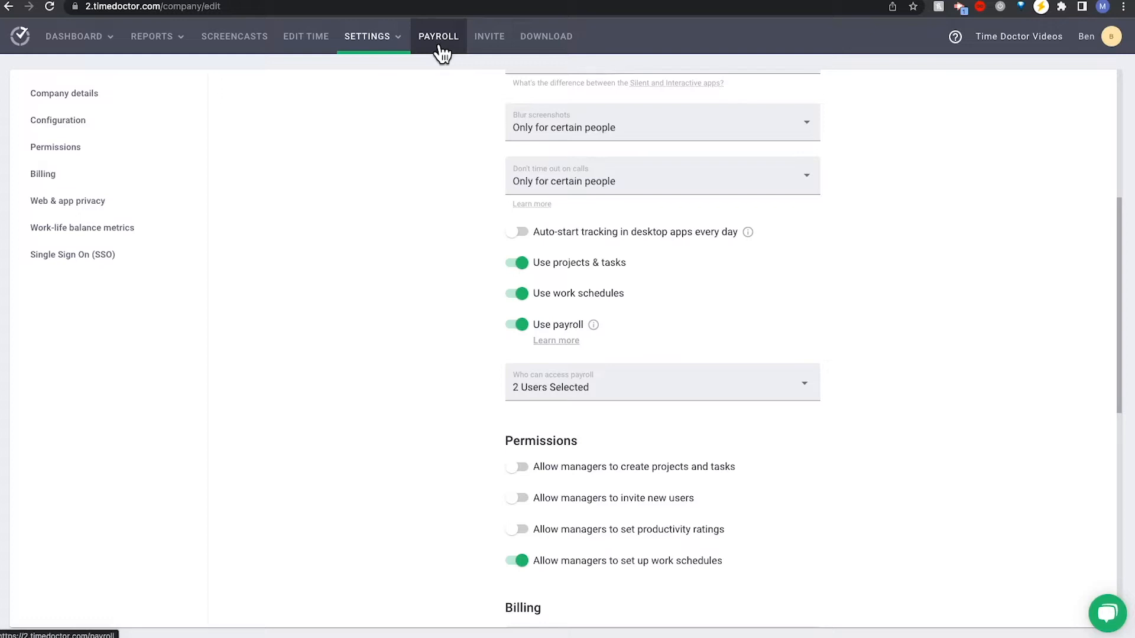
Open the payroll page and show the week of Jun 27 - Jul 3, 2022 for all users
{"action": "left_click", "coordinate": [440, 46]}
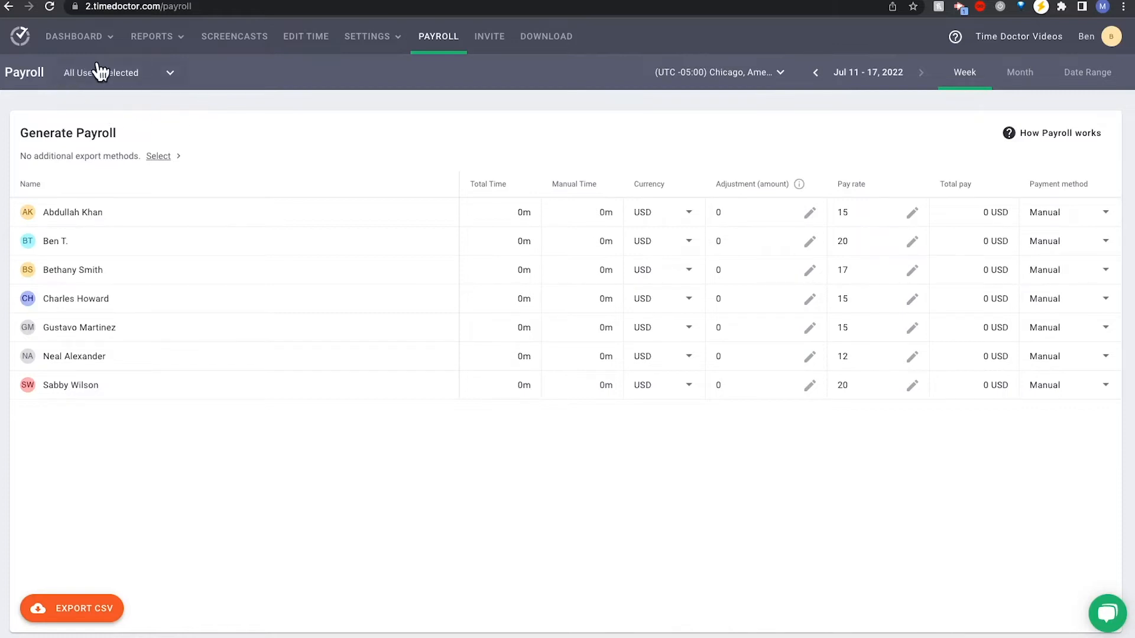
{"action": "left_click", "coordinate": [124, 76]}
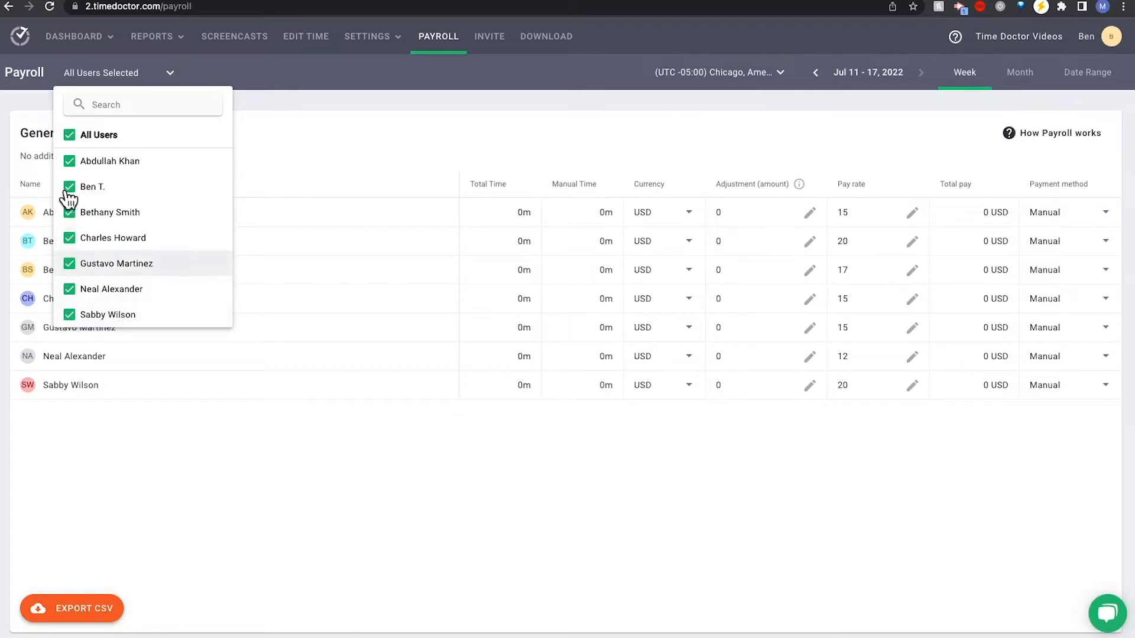
{"action": "left_click", "coordinate": [285, 112]}
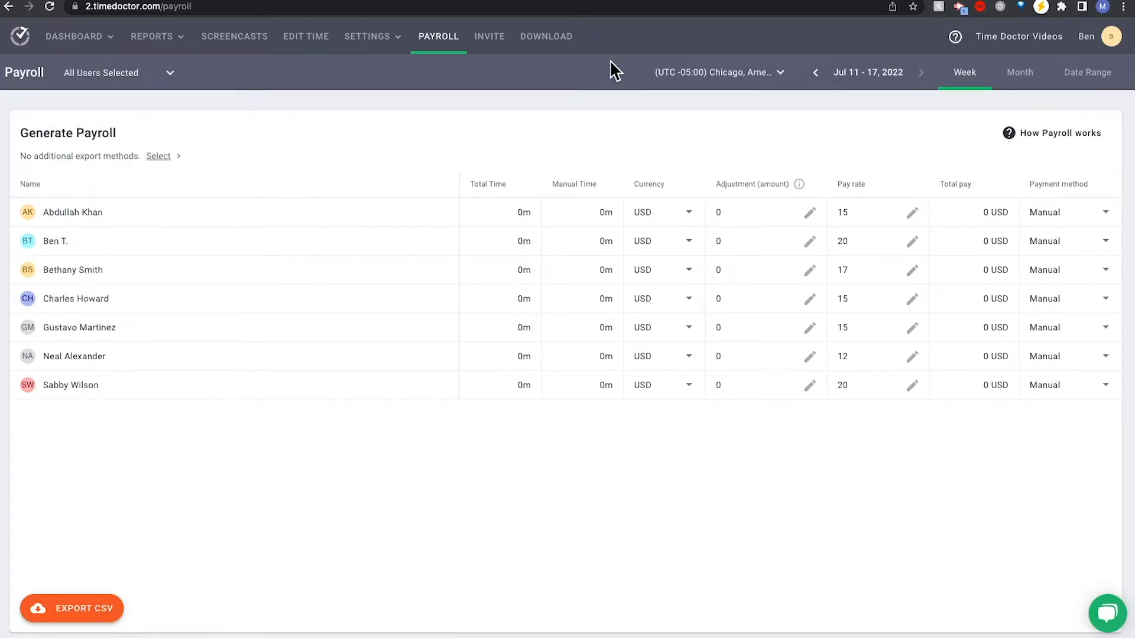
{"action": "left_click", "coordinate": [805, 72]}
{"action": "left_click", "coordinate": [805, 72]}
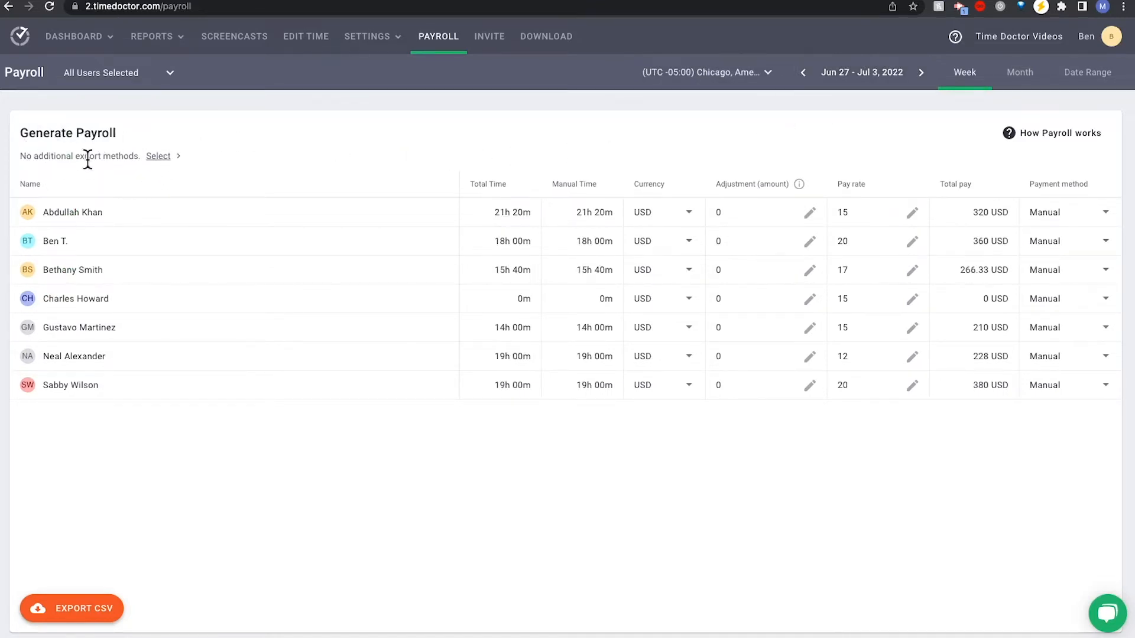
Enable PayPal Payouts and Payoneer MassPay as CSV export methods for payroll
{"action": "left_click", "coordinate": [158, 156]}
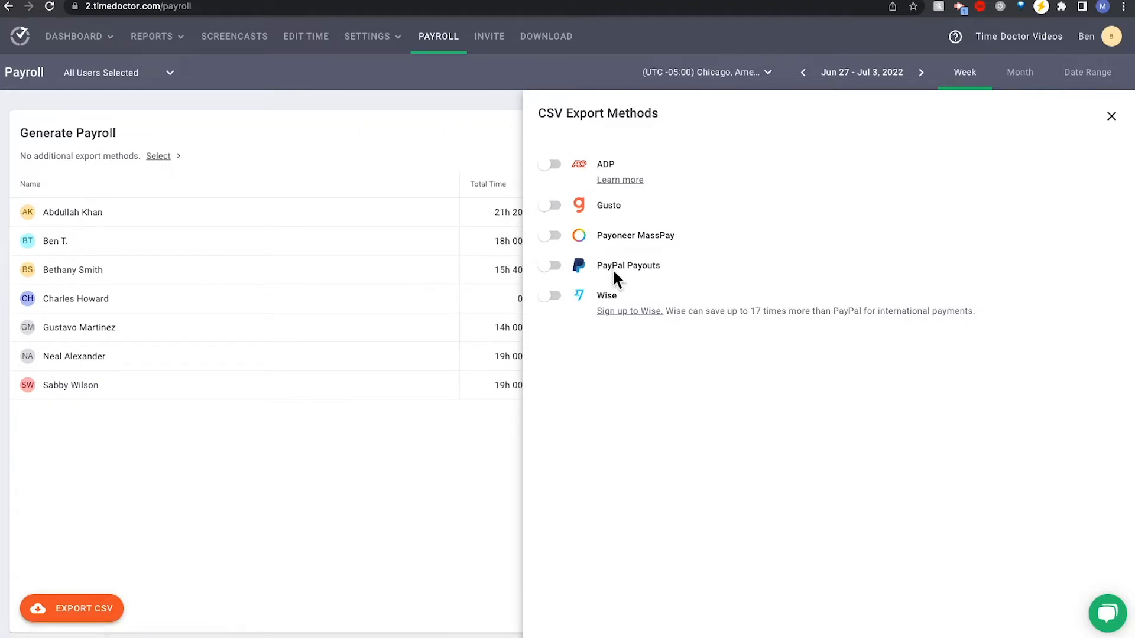
{"action": "left_click", "coordinate": [551, 267]}
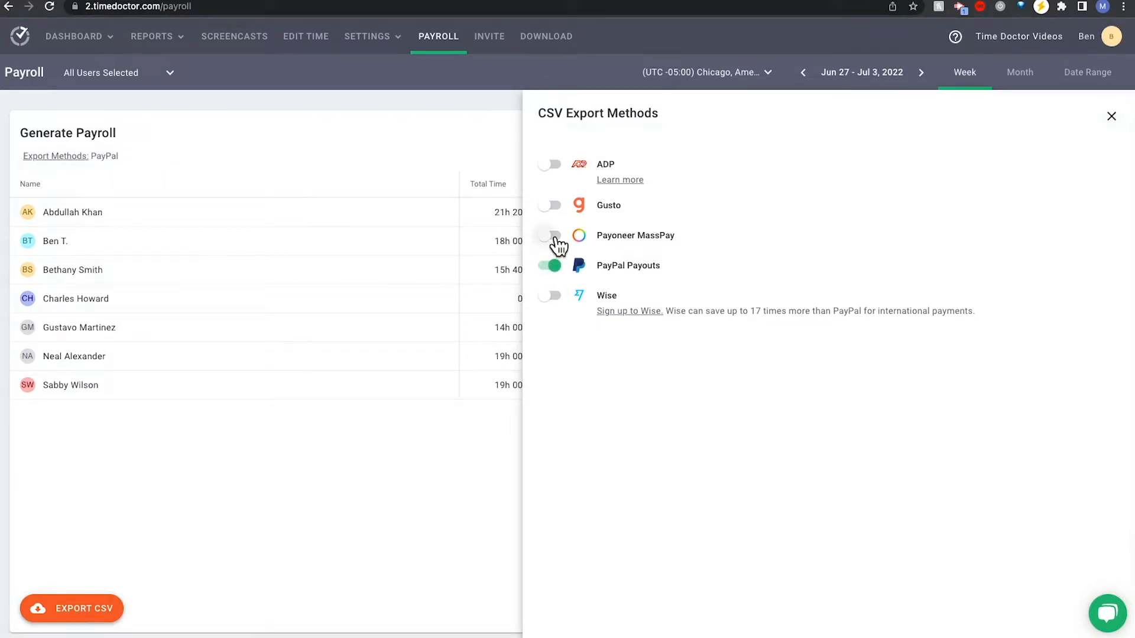
{"action": "left_click", "coordinate": [552, 235]}
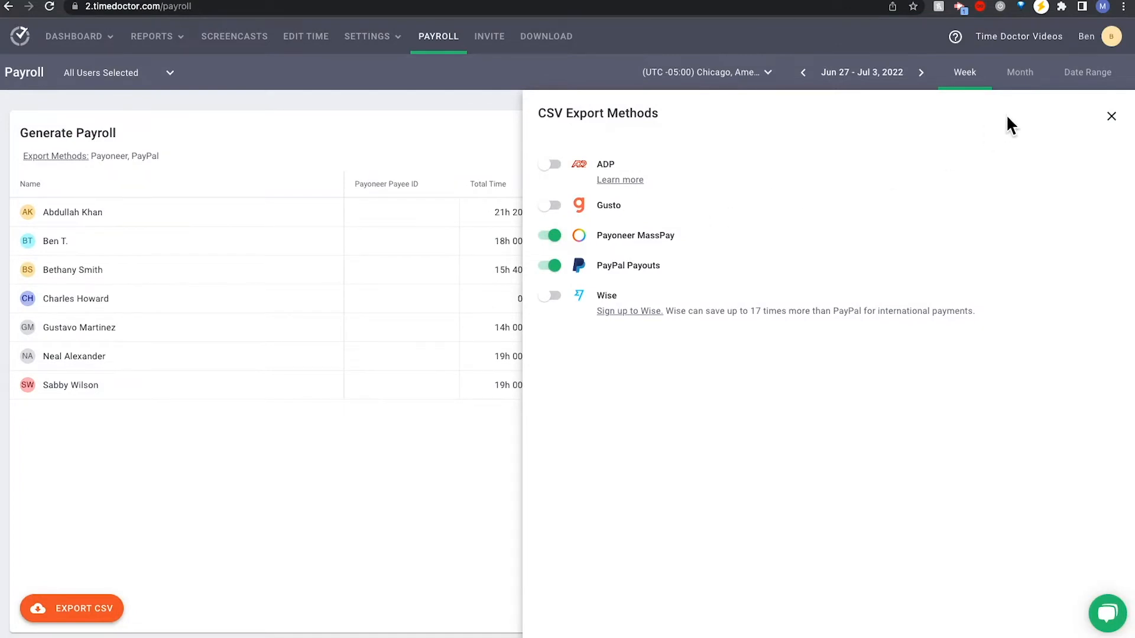
{"action": "left_click", "coordinate": [1112, 116]}
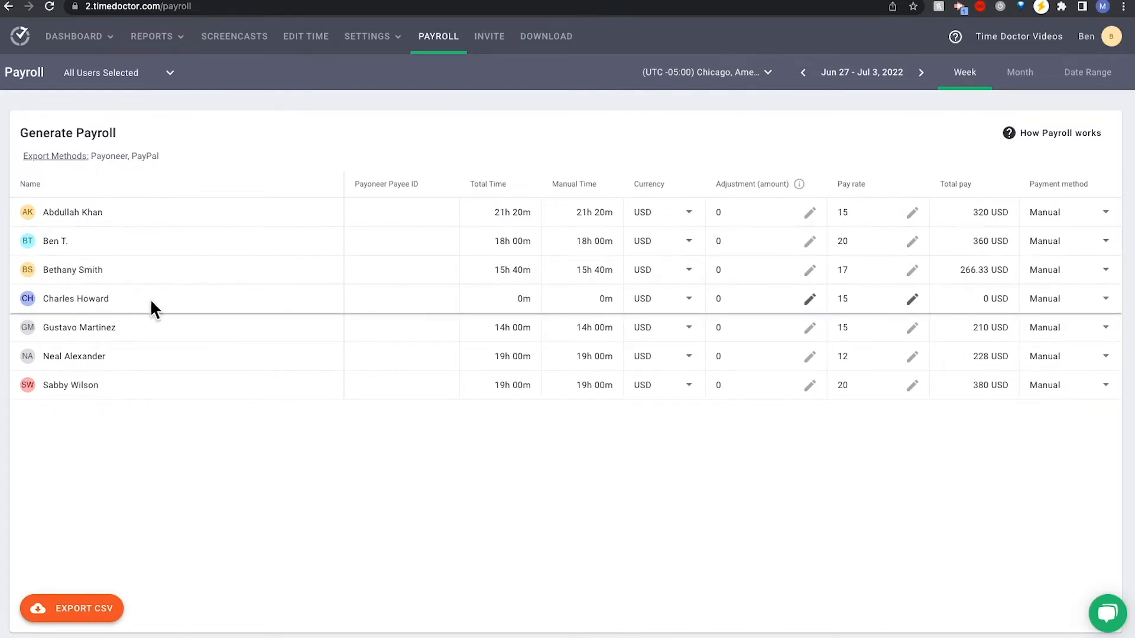
Exclude the fourth listed user from the payroll's user selection
{"action": "left_click", "coordinate": [170, 75]}
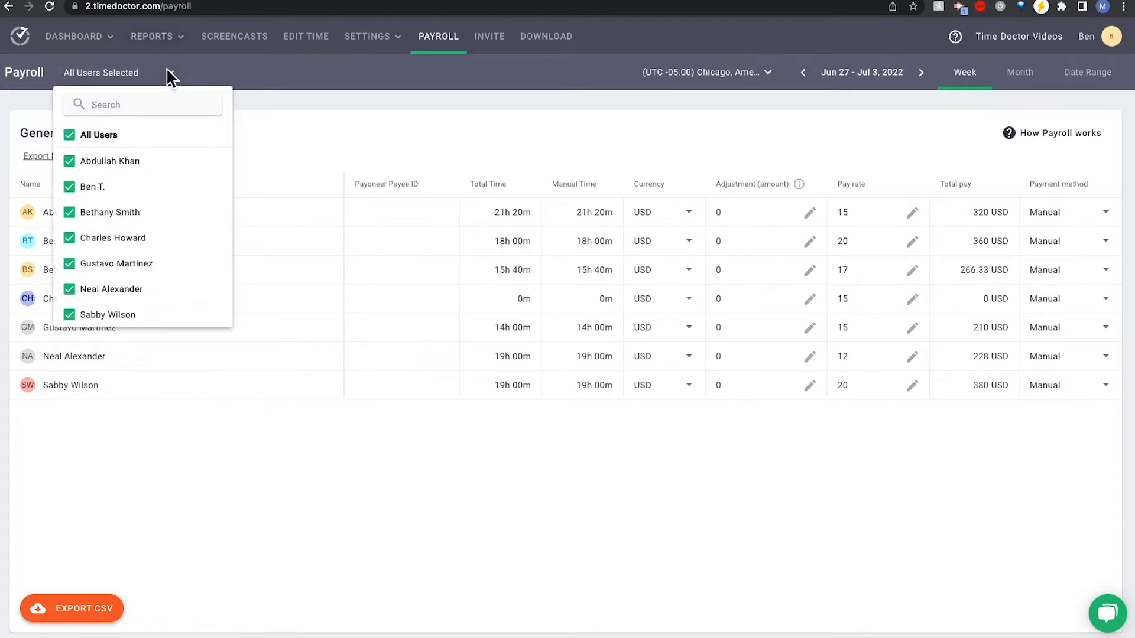
{"action": "left_click", "coordinate": [70, 239]}
{"action": "left_click", "coordinate": [274, 129]}
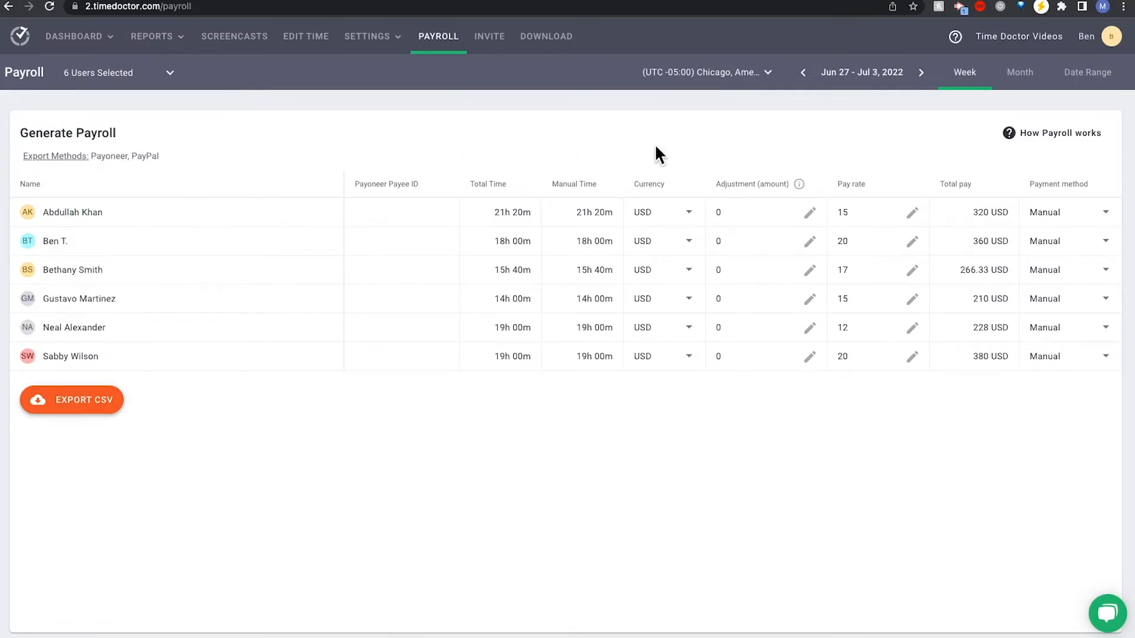
Set the payroll period to the custom date range Jun 25 - Jul 8, 2022
{"action": "left_click", "coordinate": [922, 73]}
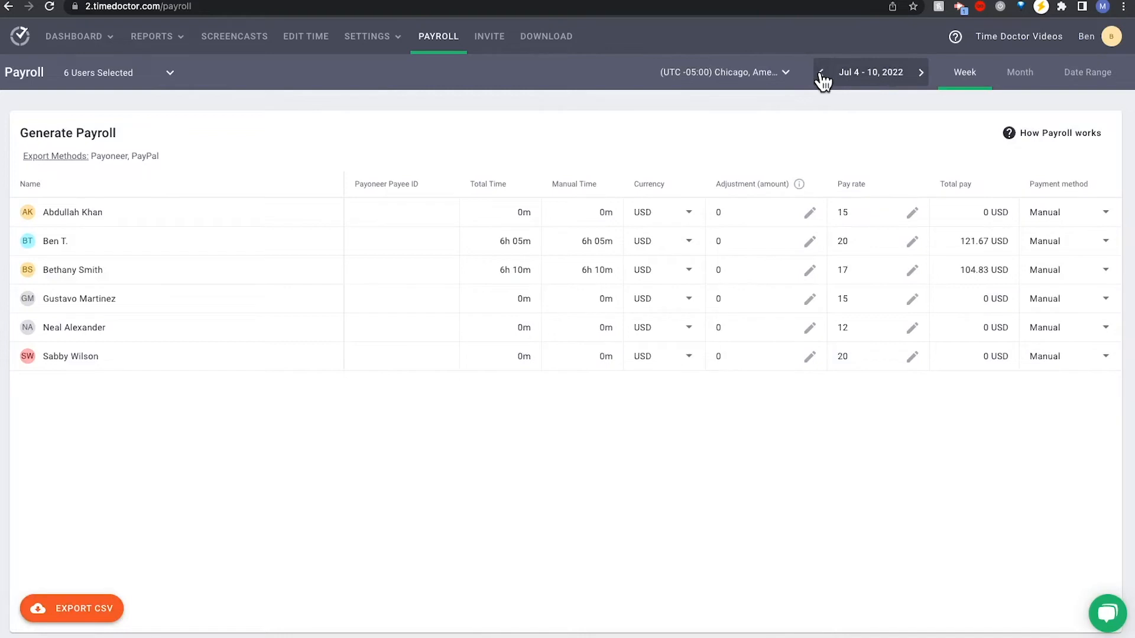
{"action": "left_click", "coordinate": [821, 73]}
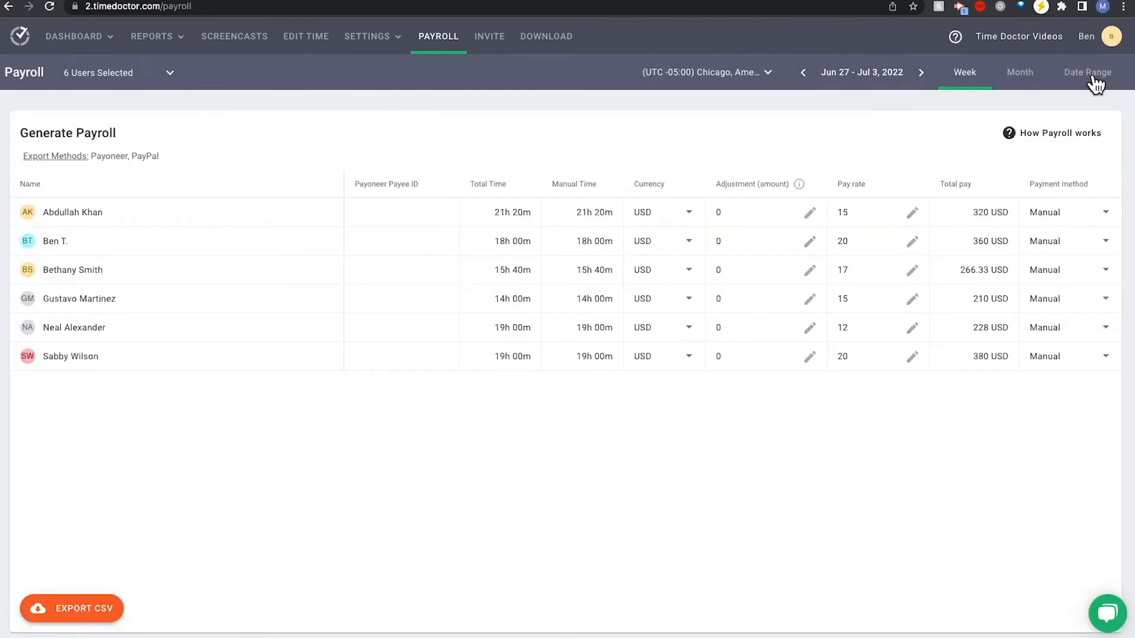
{"action": "left_click", "coordinate": [1092, 78]}
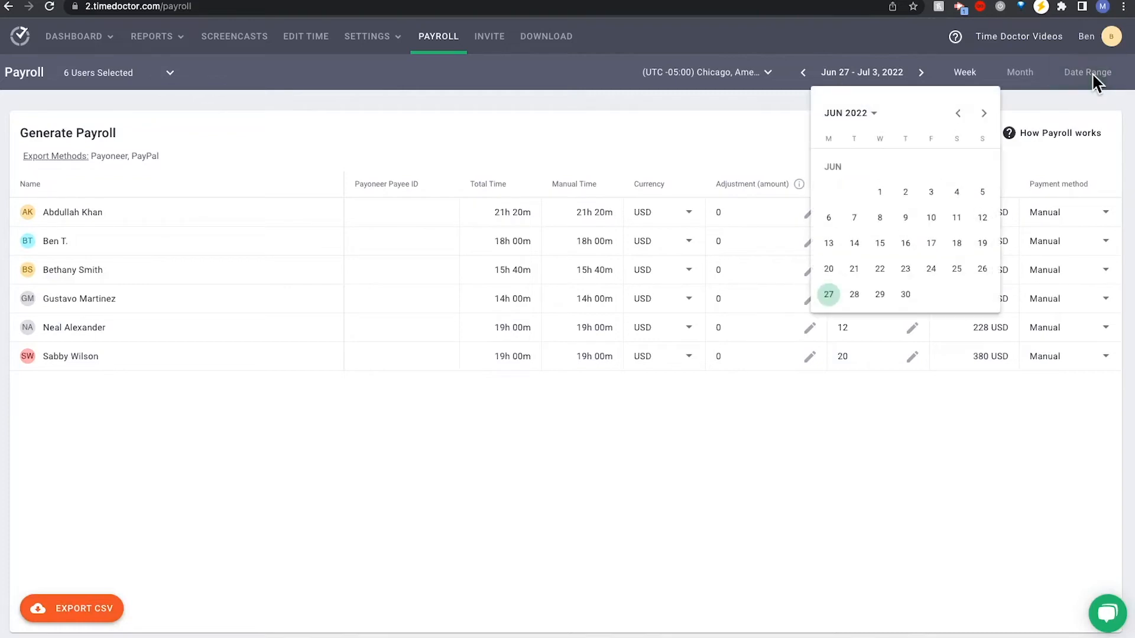
{"action": "left_click", "coordinate": [958, 115]}
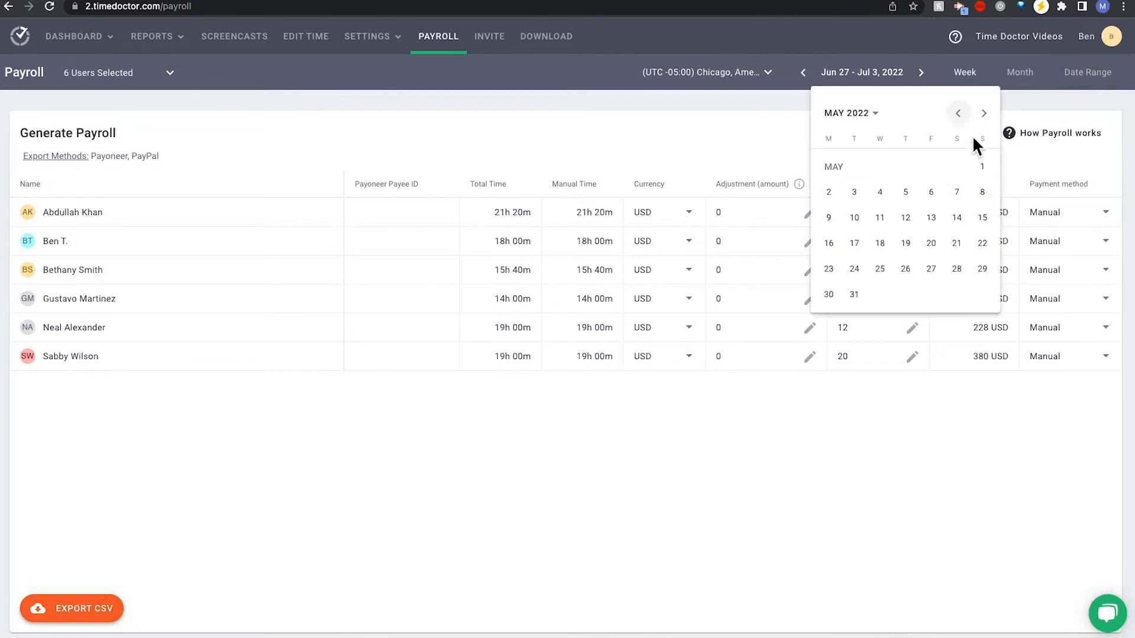
{"action": "left_click", "coordinate": [982, 116]}
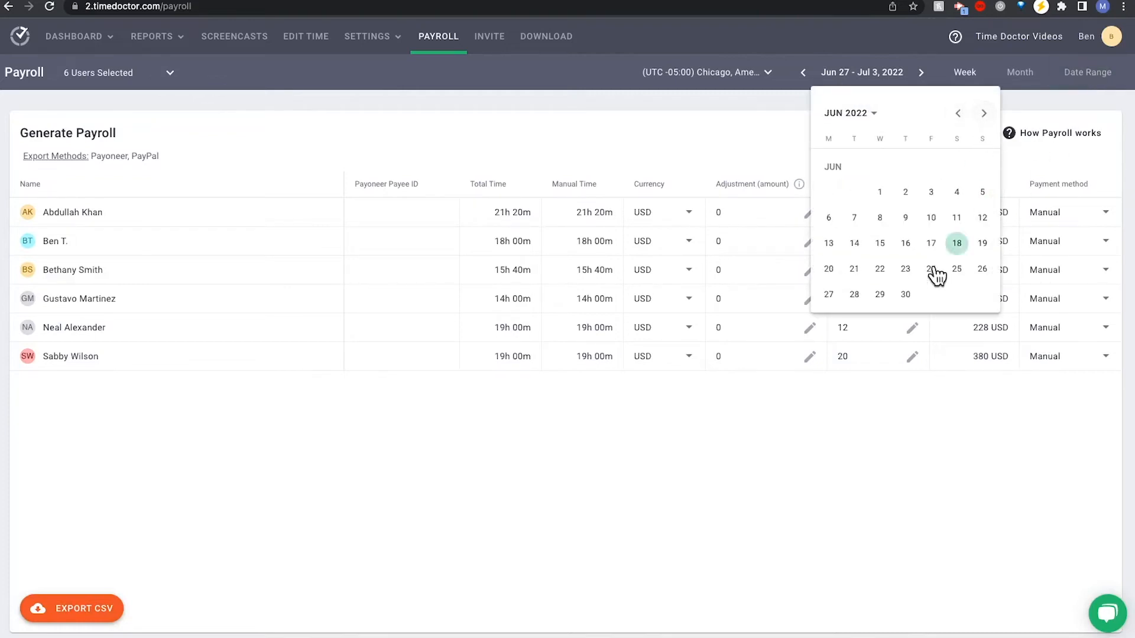
{"action": "left_click", "coordinate": [958, 270]}
{"action": "left_click", "coordinate": [982, 112]}
{"action": "left_click", "coordinate": [932, 195]}
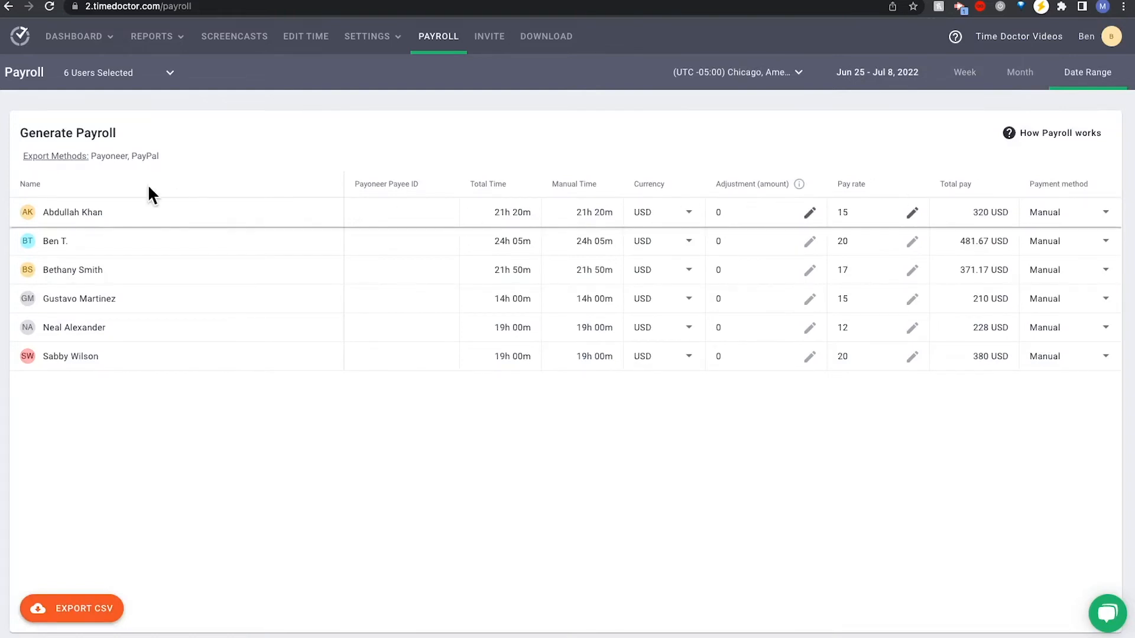
Review the CSV export methods and the currency options for the first employee, keeping USD
{"action": "left_click", "coordinate": [83, 157]}
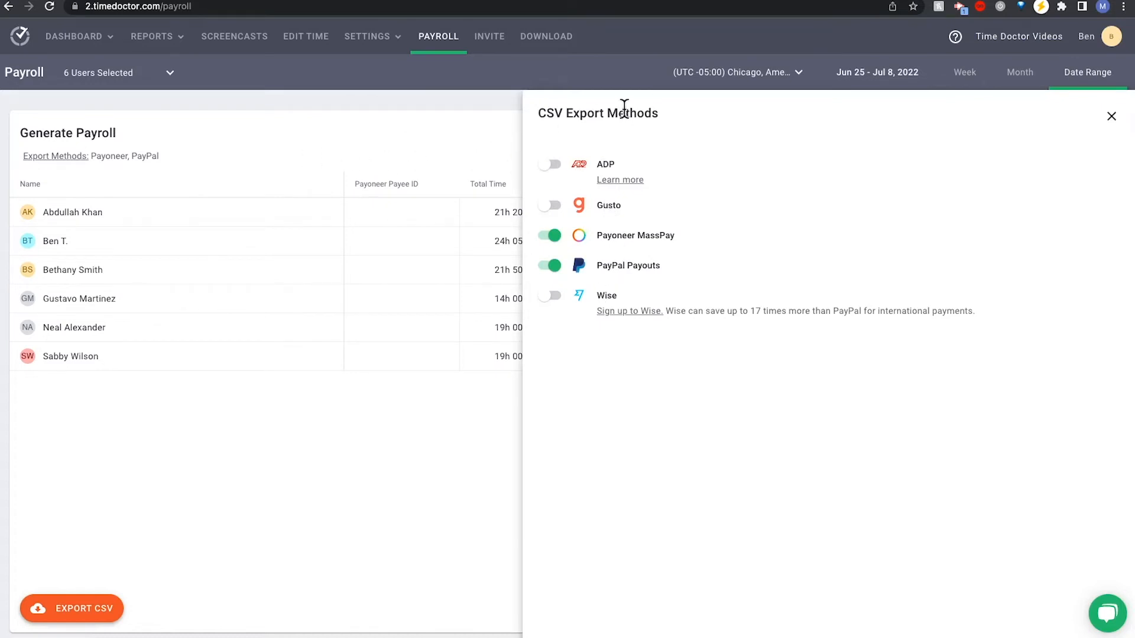
{"action": "left_click", "coordinate": [1110, 116]}
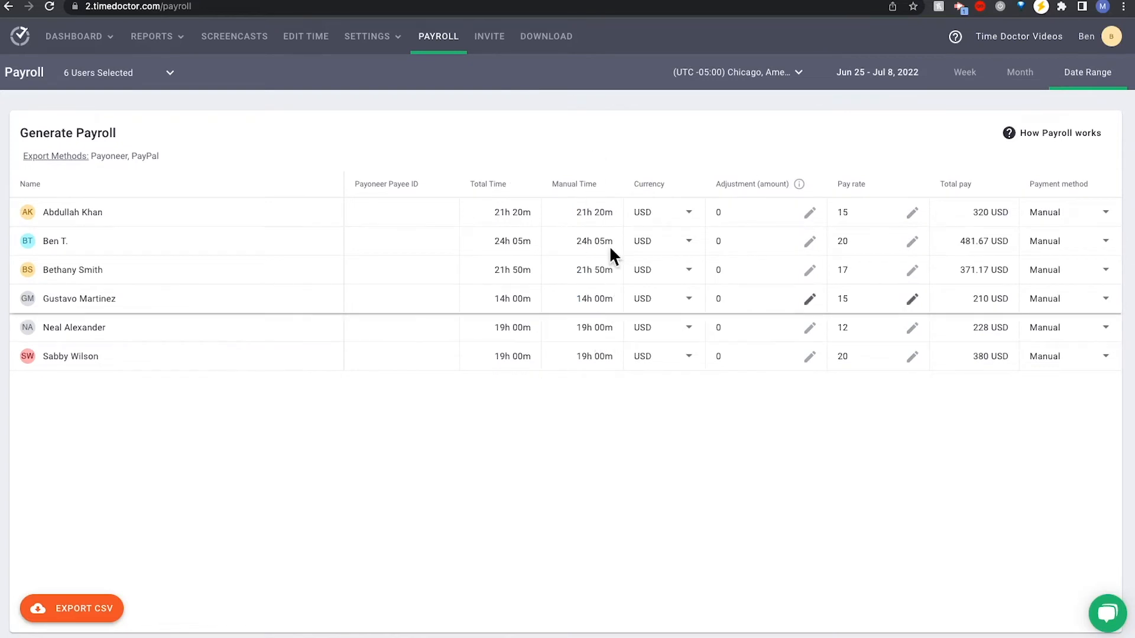
{"action": "left_click", "coordinate": [689, 221]}
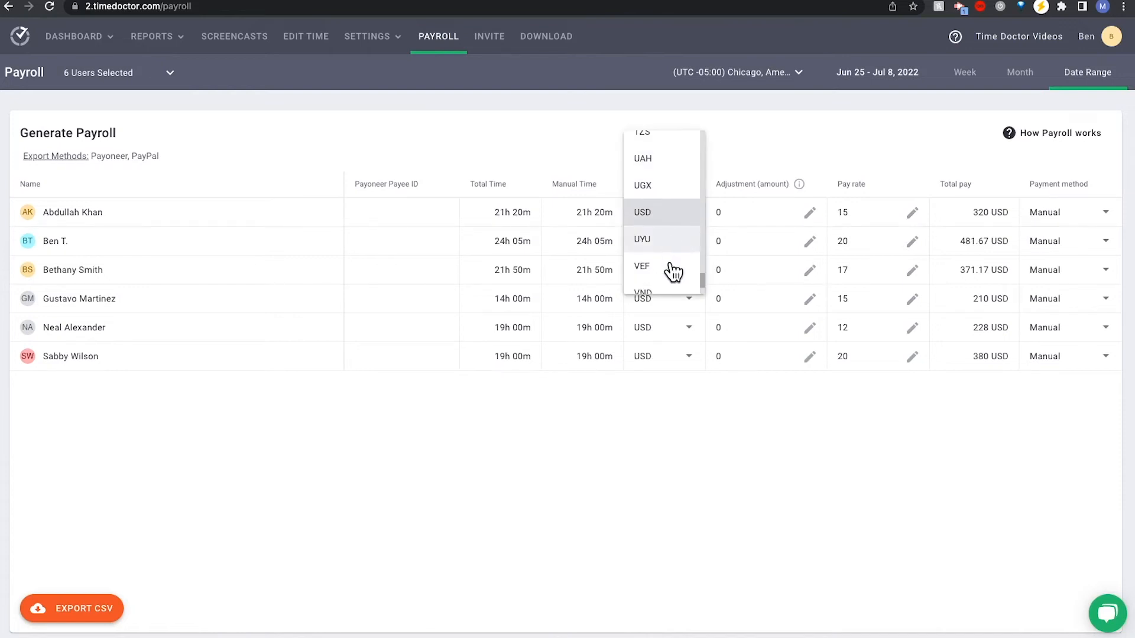
{"action": "left_click", "coordinate": [660, 216]}
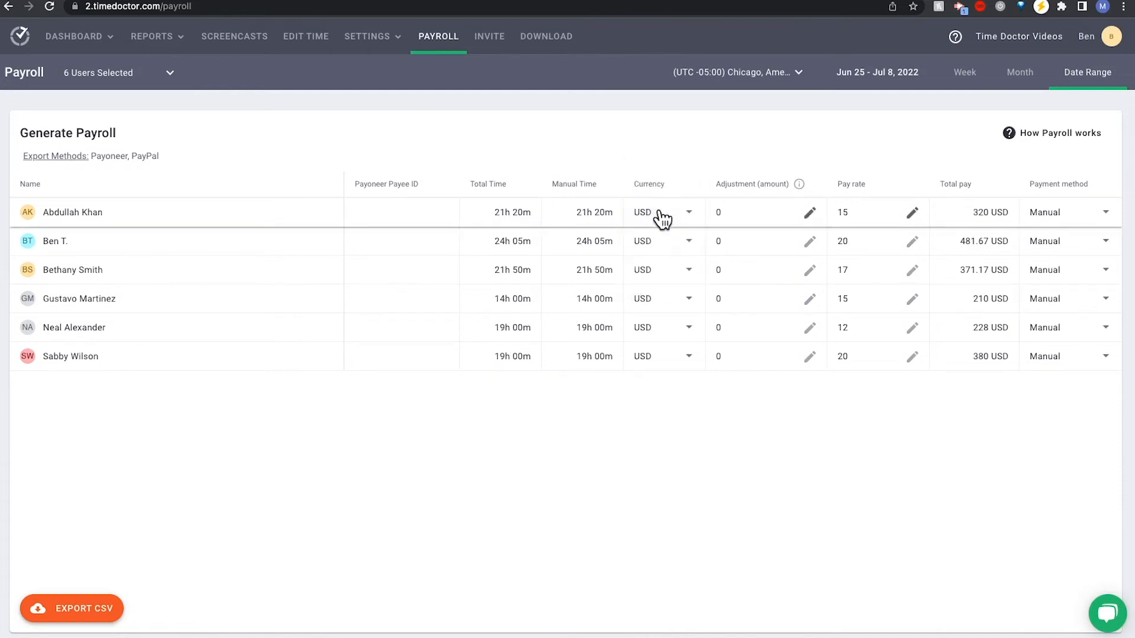
Set the first employee's adjustment amount to 10 and pay rate to 16
{"action": "left_click", "coordinate": [810, 214]}
{"action": "key", "text": "BackSpace"}
{"action": "type", "text": "10"}
{"action": "left_click", "coordinate": [810, 214]}
{"action": "left_click", "coordinate": [913, 214]}
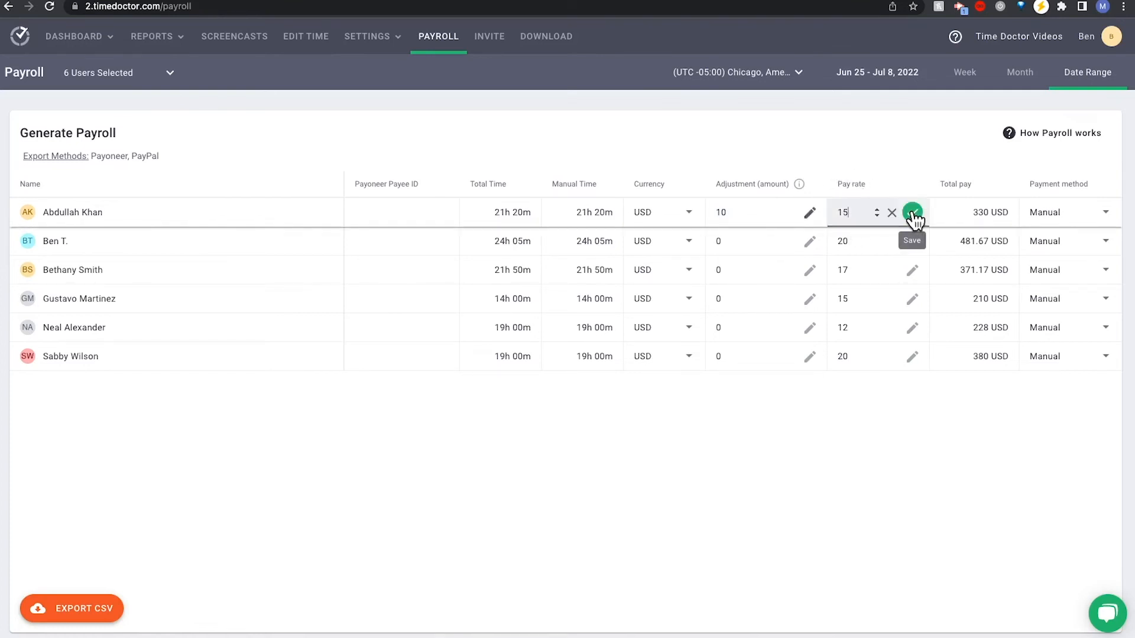
{"action": "left_click", "coordinate": [877, 209]}
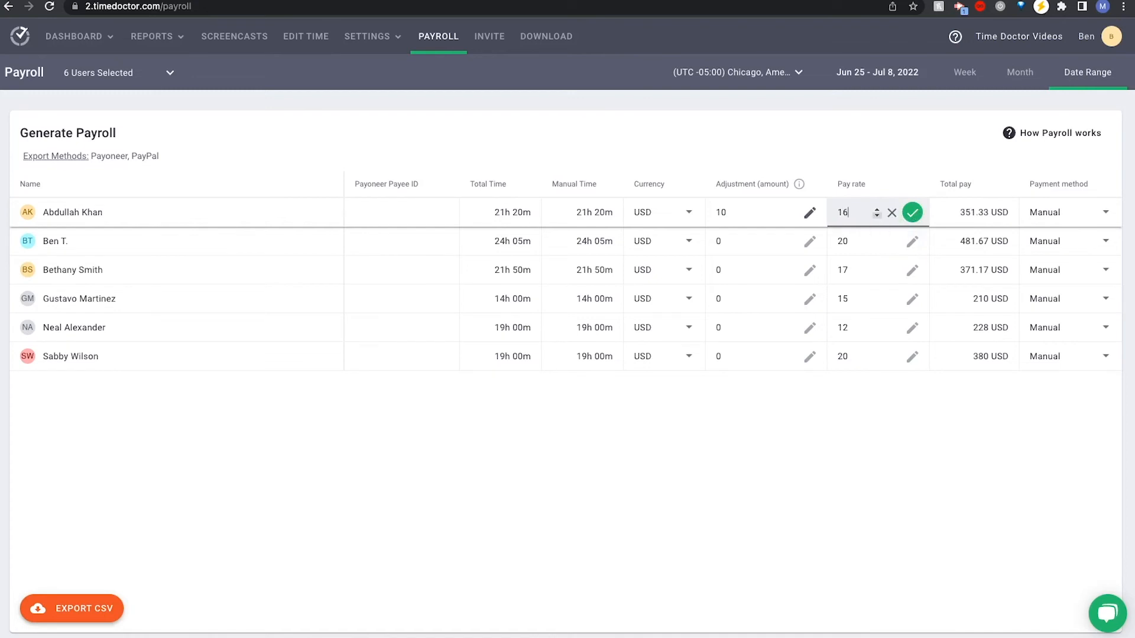
{"action": "left_click", "coordinate": [913, 214]}
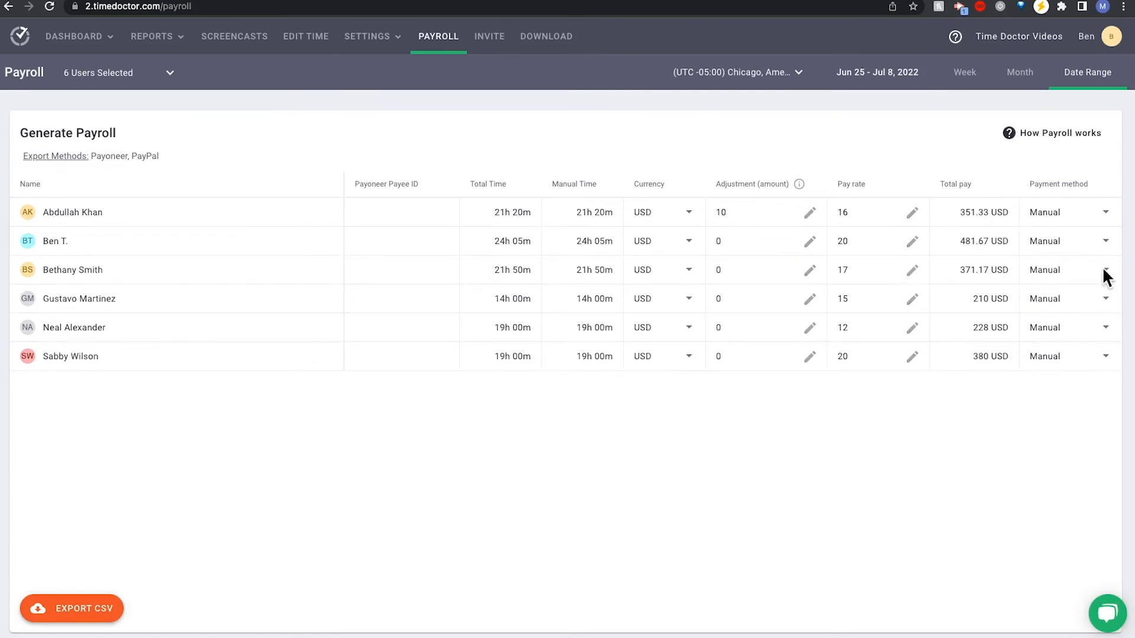
Set the payment method to PayPal for the first and fifth employees and to Payoneer for the third
{"action": "left_click", "coordinate": [1104, 215]}
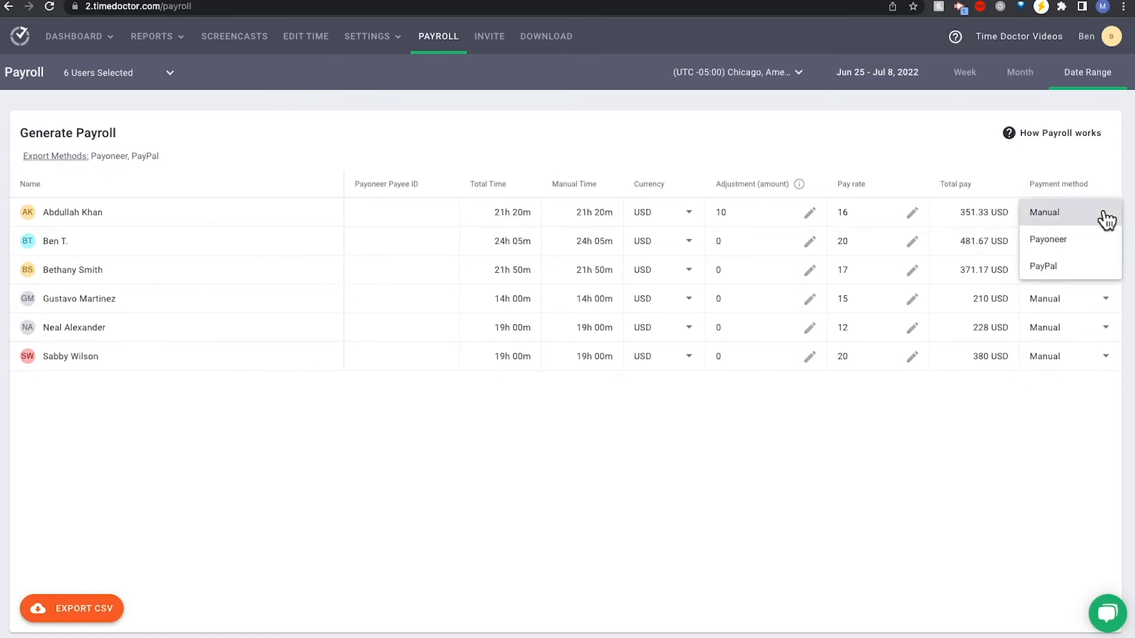
{"action": "left_click", "coordinate": [1051, 275]}
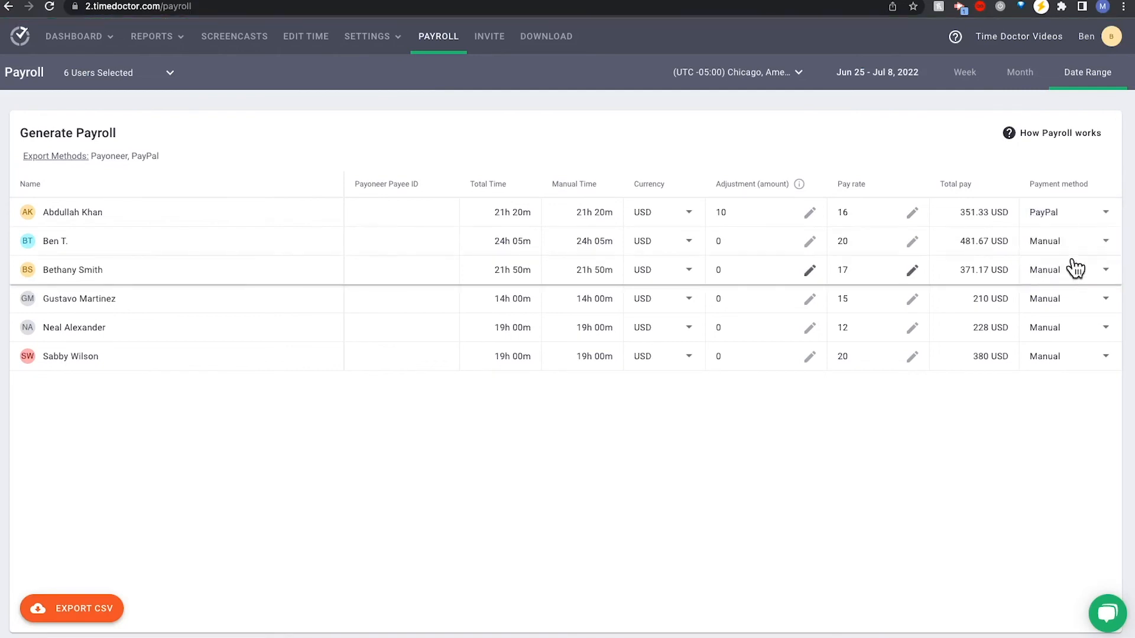
{"action": "left_click", "coordinate": [1097, 282]}
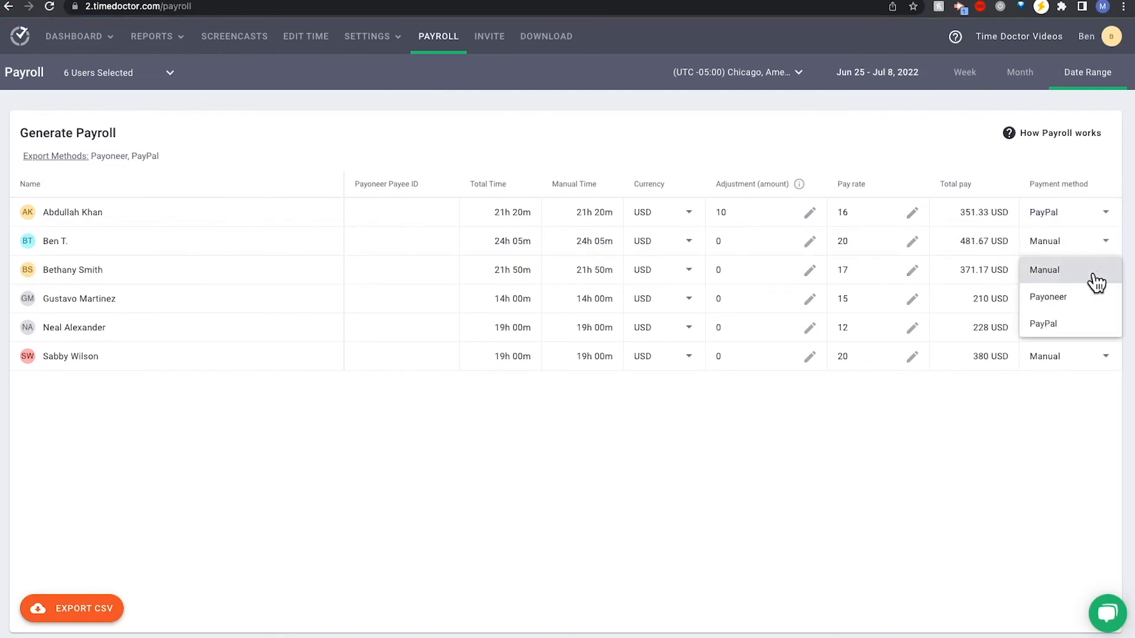
{"action": "left_click", "coordinate": [1058, 300]}
{"action": "left_click", "coordinate": [1081, 340]}
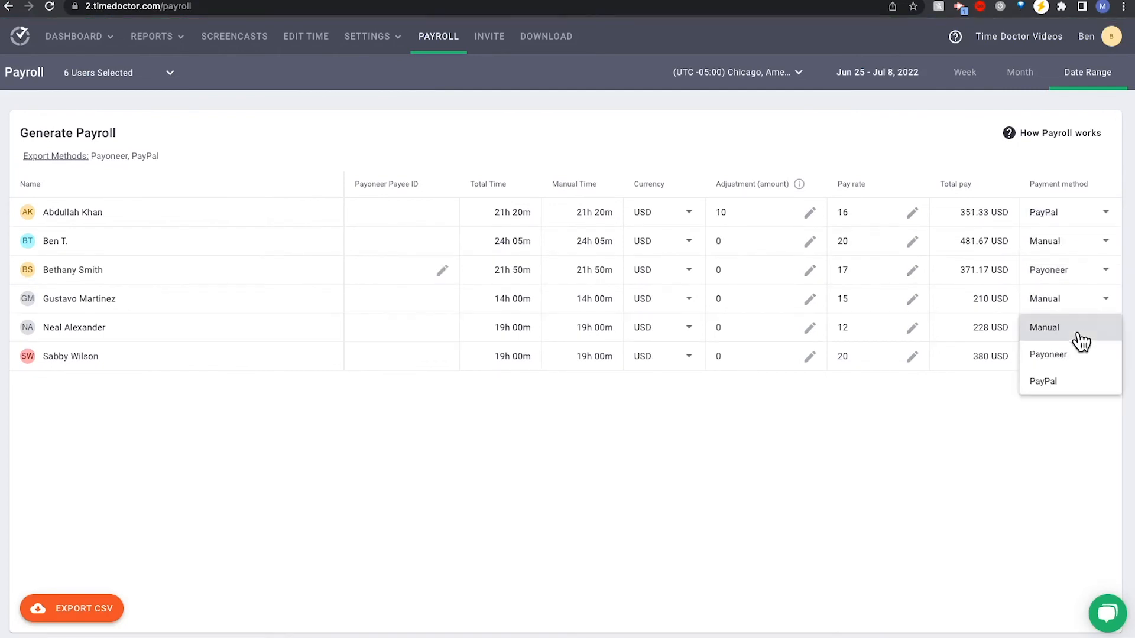
{"action": "left_click", "coordinate": [1054, 382]}
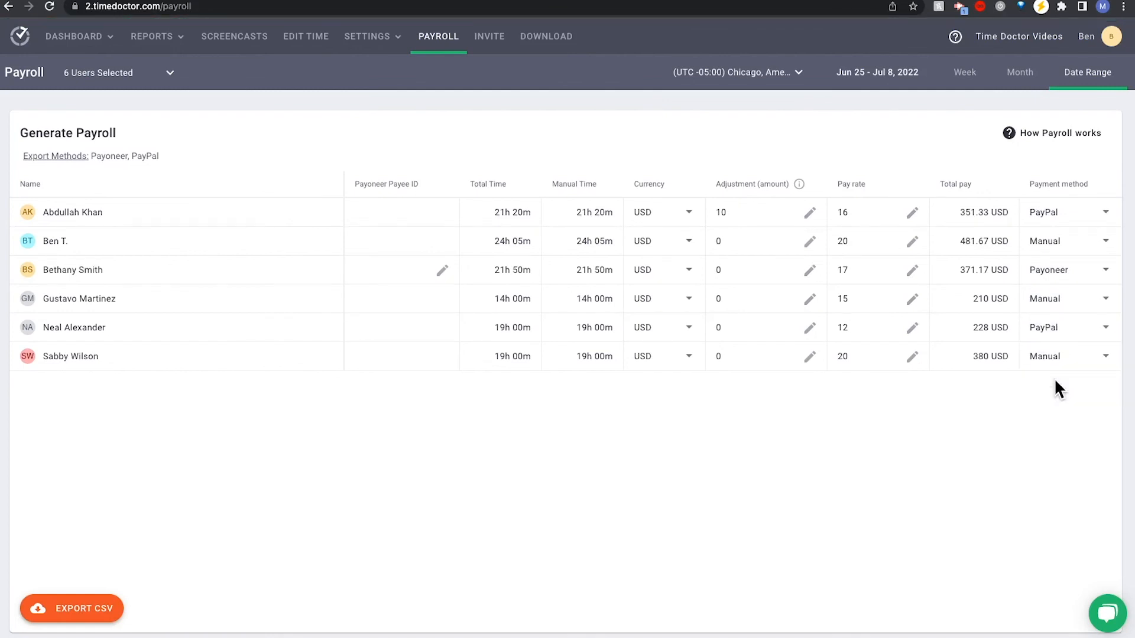